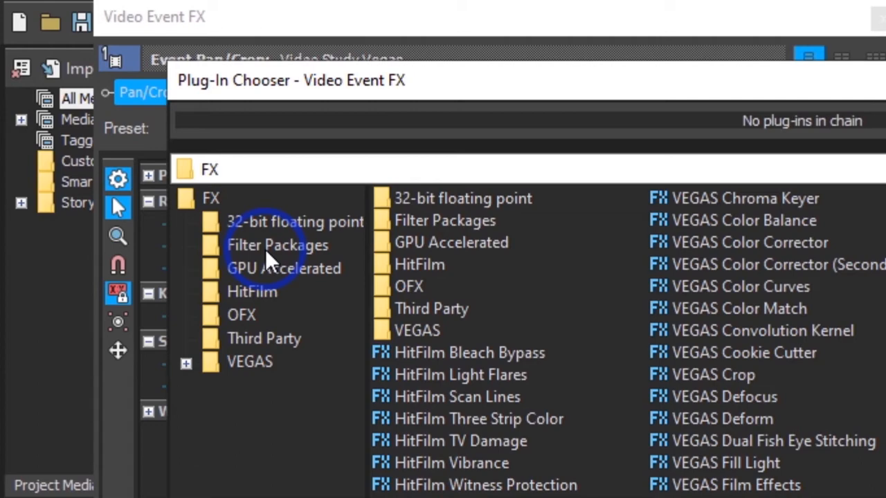
- Show the Filter Packages effects in the plug-in chooser, and switch to the MAGIX Vegas folder in File Explorer
click(266, 248)
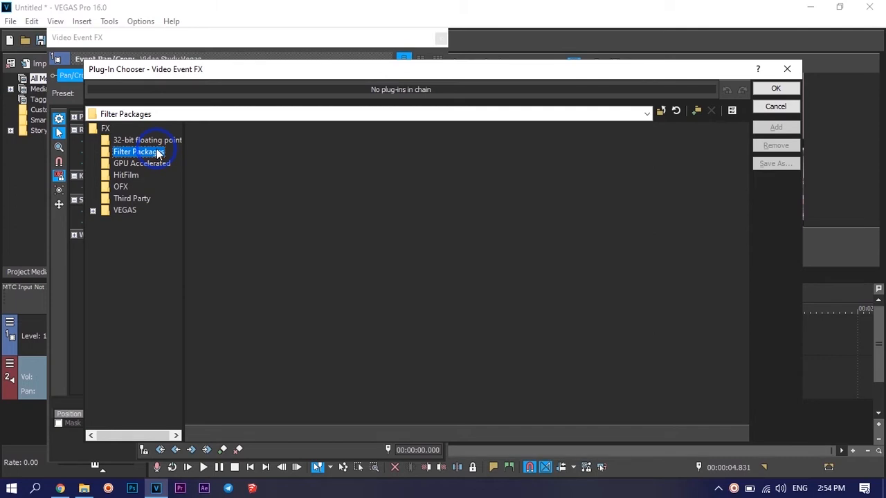
click(88, 487)
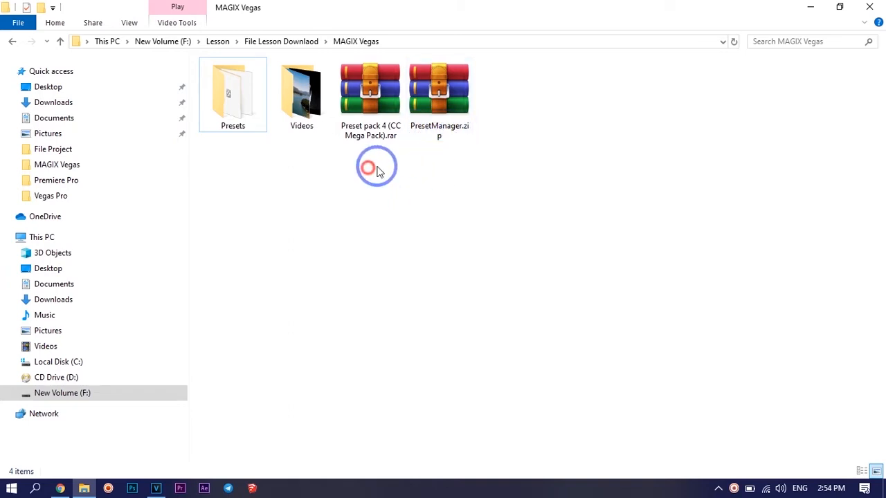
- Extract the PresetManager.zip archive into its own PresetManager folder
click(444, 95)
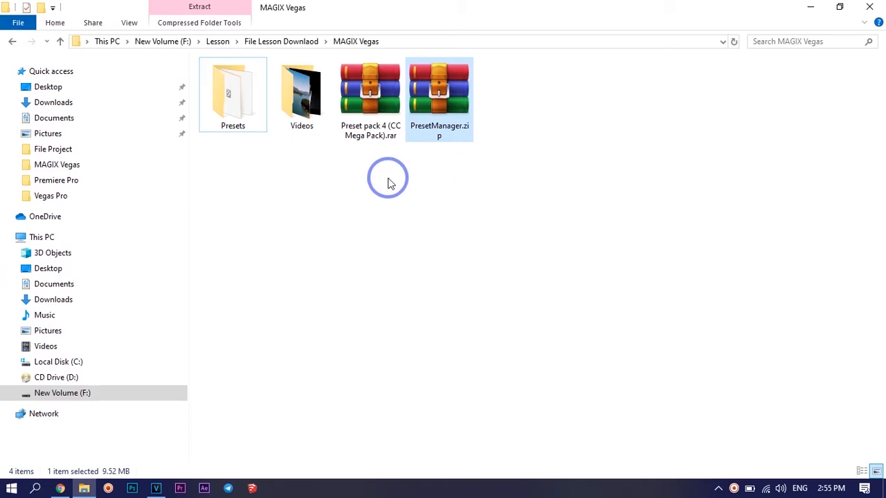
drag(362, 174, 461, 101)
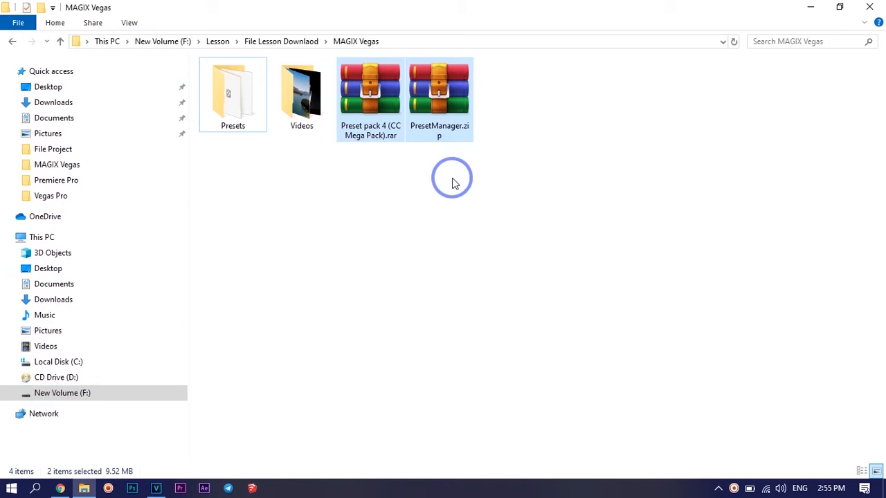
drag(461, 181, 367, 104)
click(434, 134)
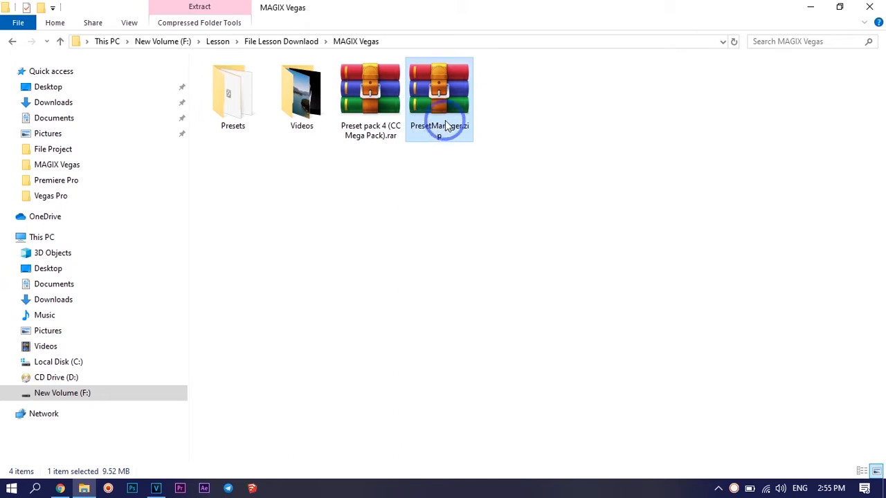
click(447, 102)
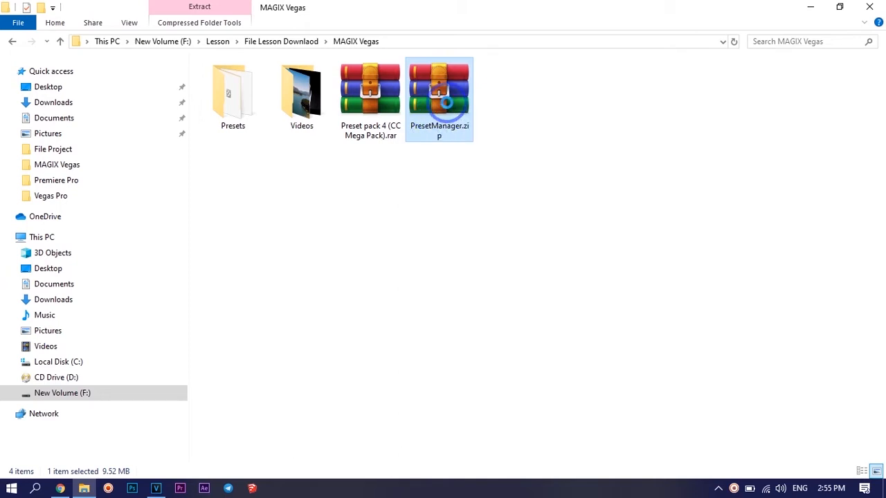
right_click(447, 102)
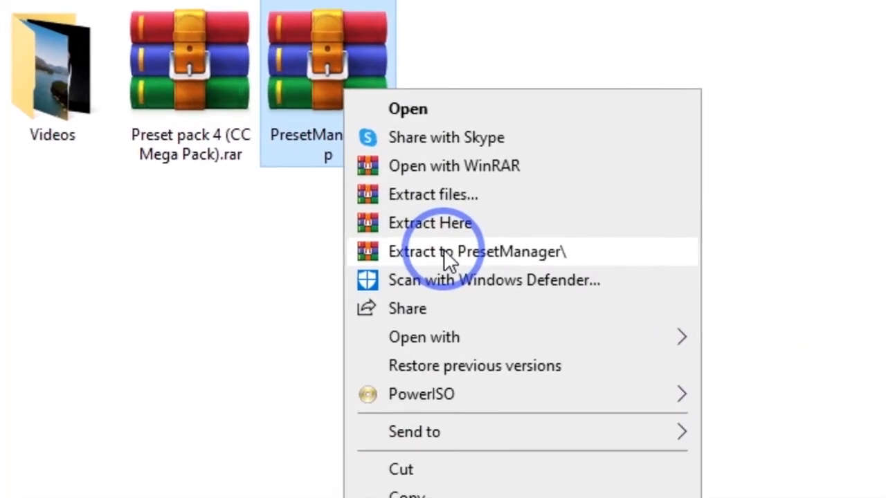
click(497, 183)
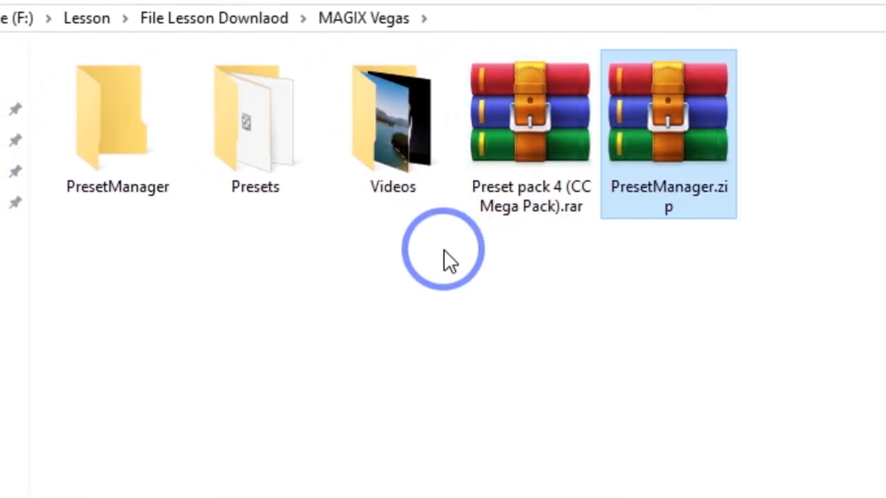
- Run PresetManager.exe from the extracted folder, skip the .NET Framework 3.5 installation, and bring up the installation wizard
click(158, 188)
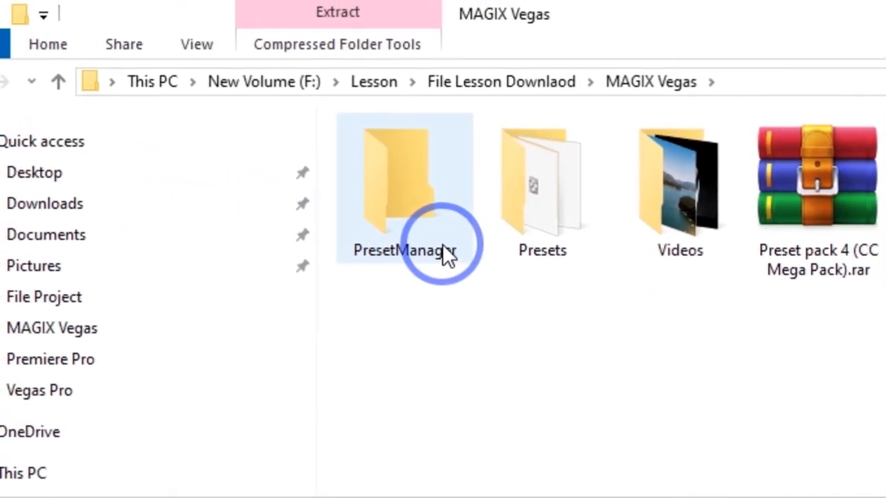
double_click(444, 245)
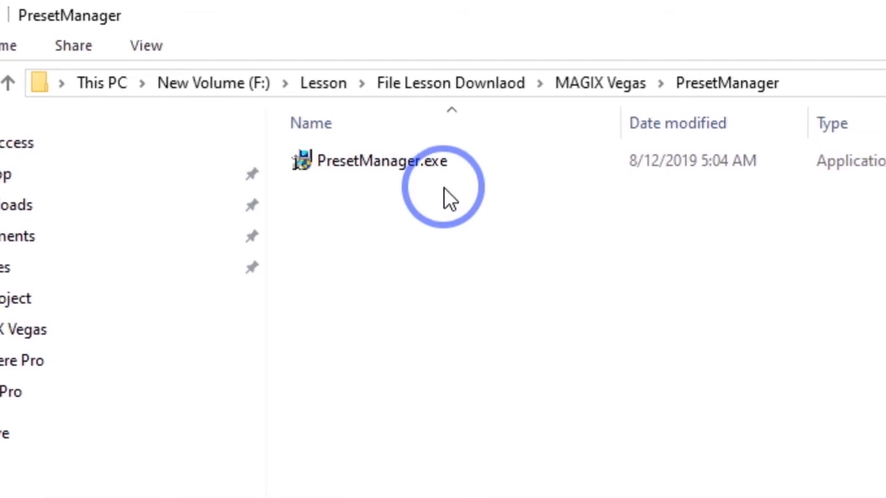
click(435, 162)
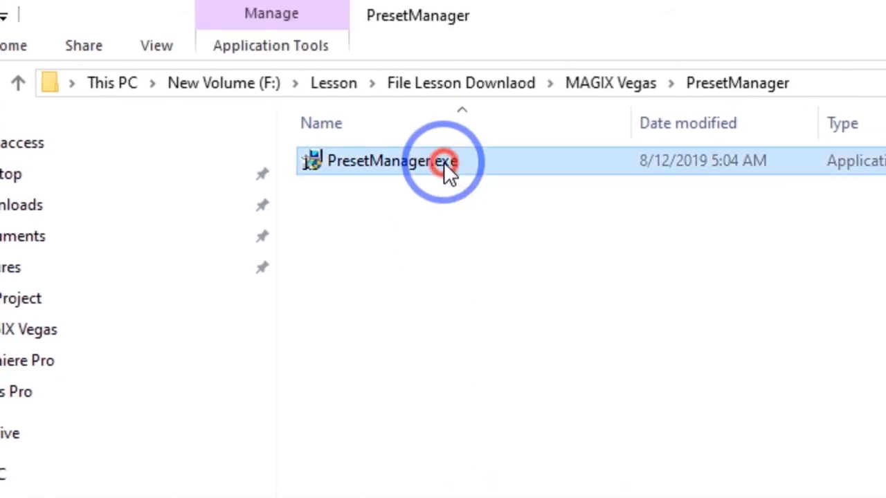
double_click(445, 166)
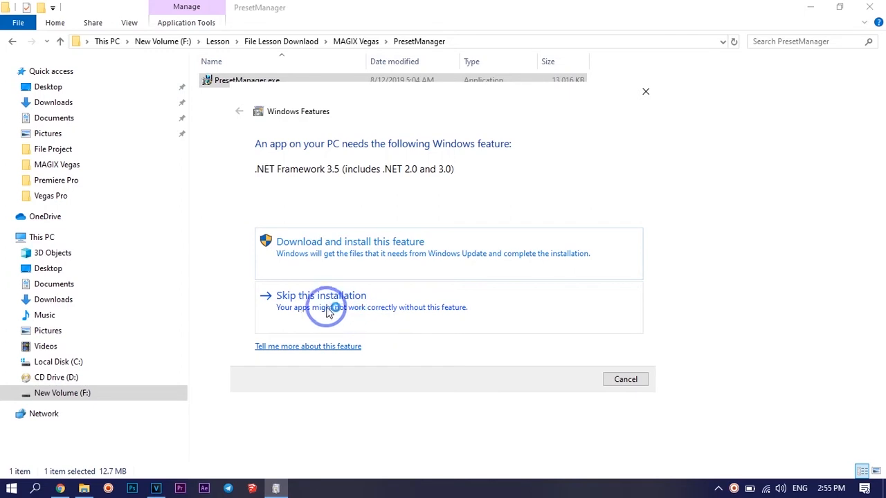
click(302, 308)
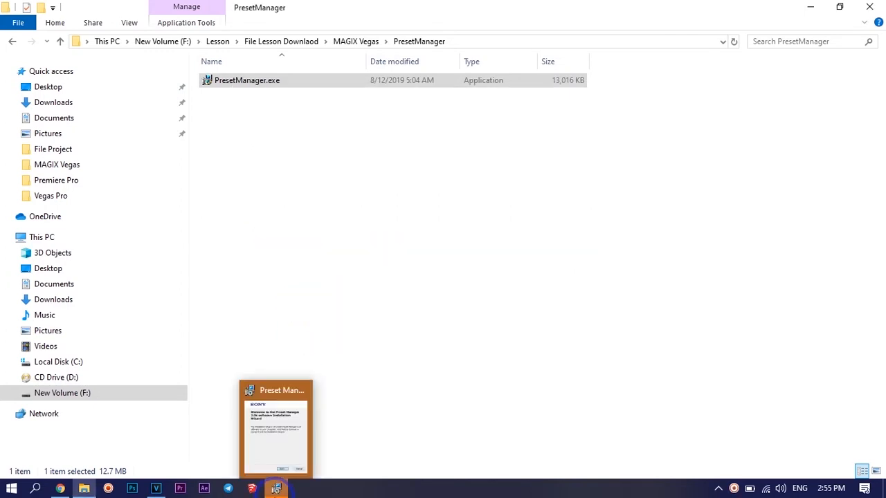
click(277, 489)
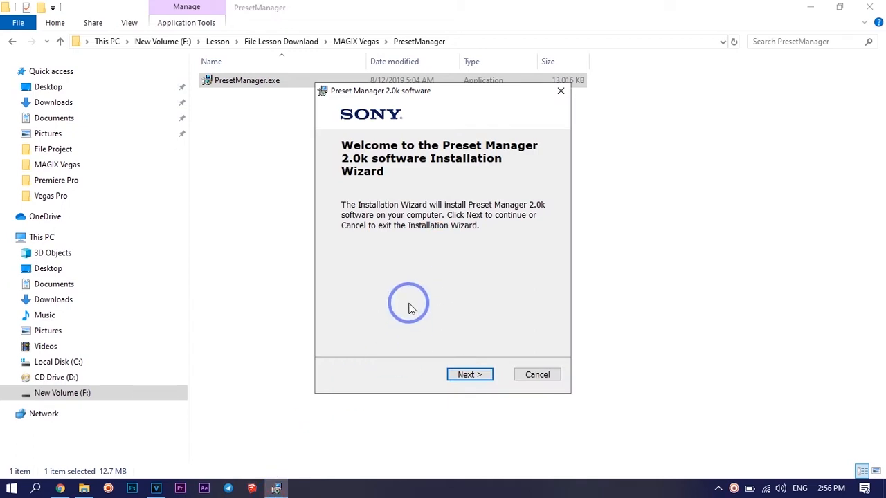
- Install Preset Manager 2.0k, accepting the license terms and default destination paths and adding a desktop shortcut
click(469, 375)
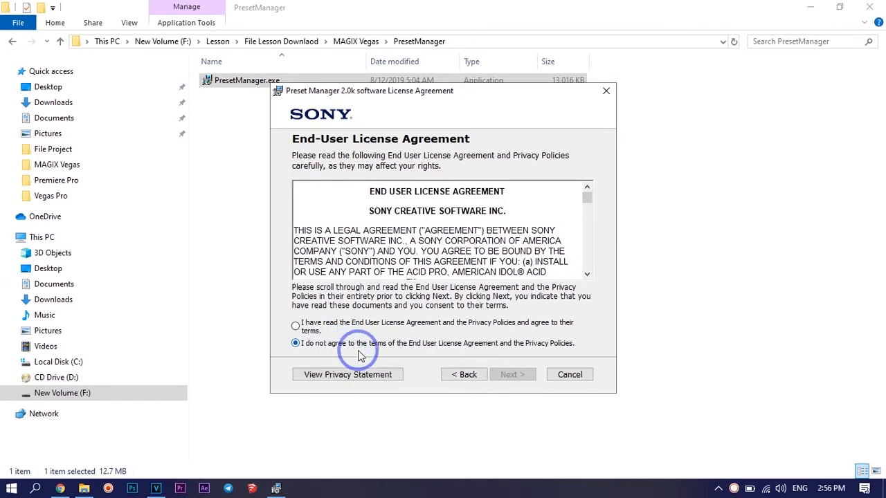
click(296, 326)
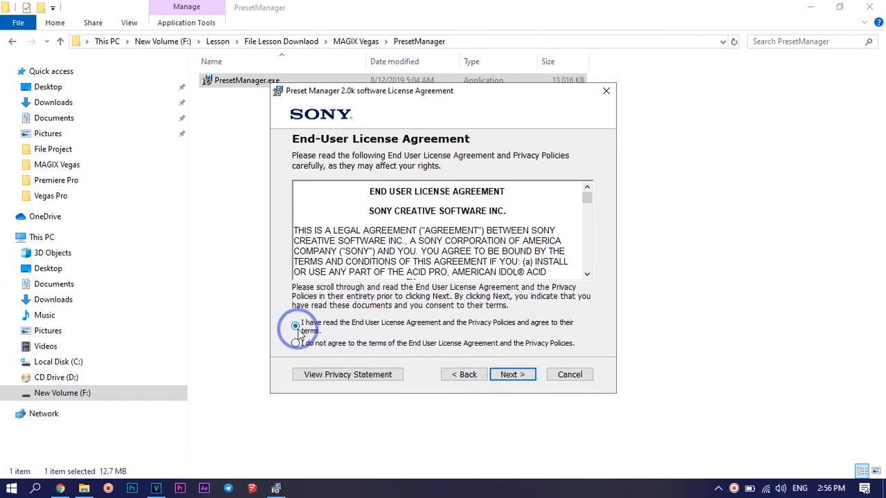
click(512, 376)
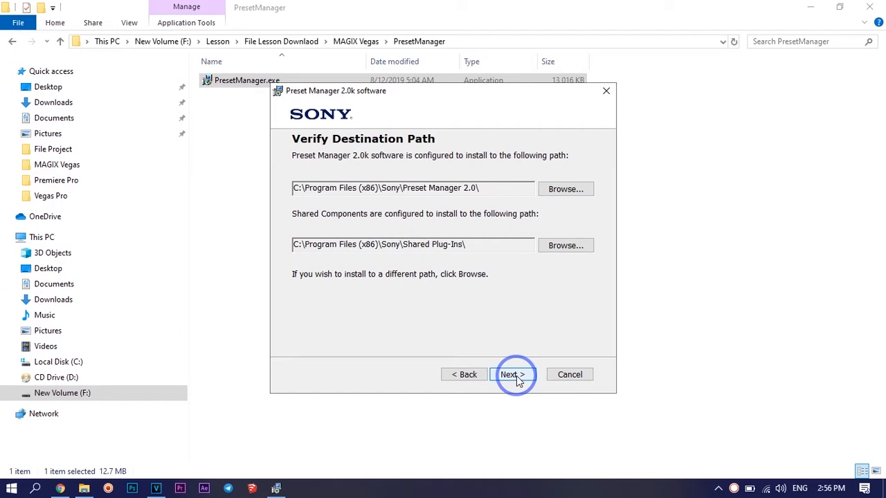
click(514, 376)
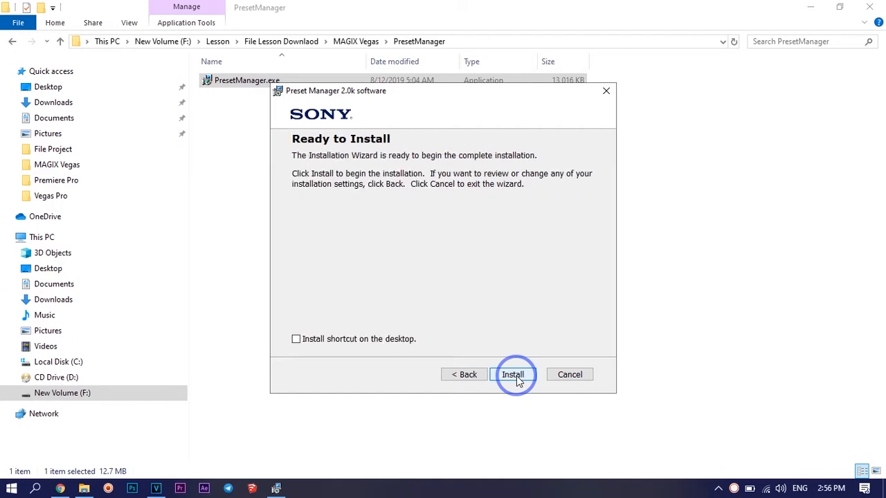
click(296, 341)
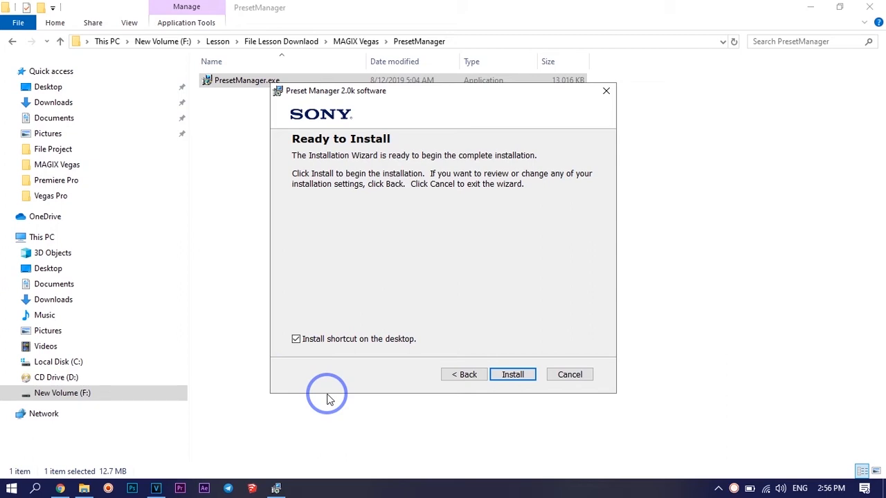
click(513, 375)
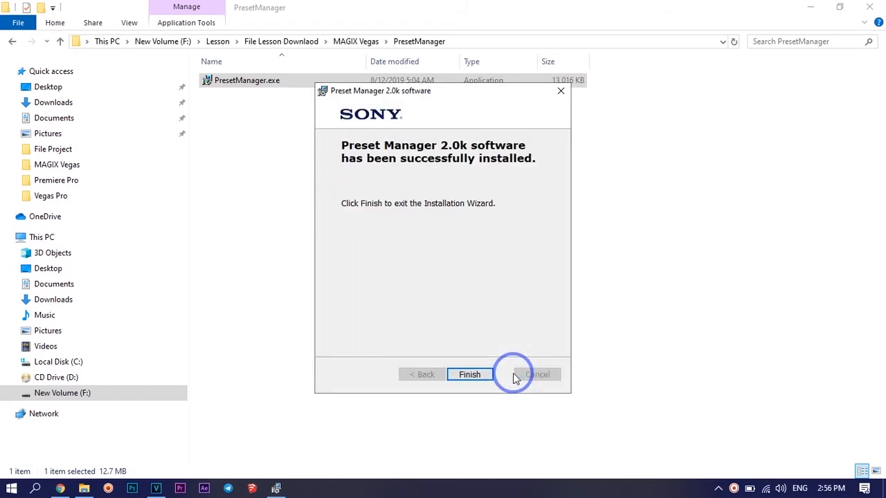
click(470, 377)
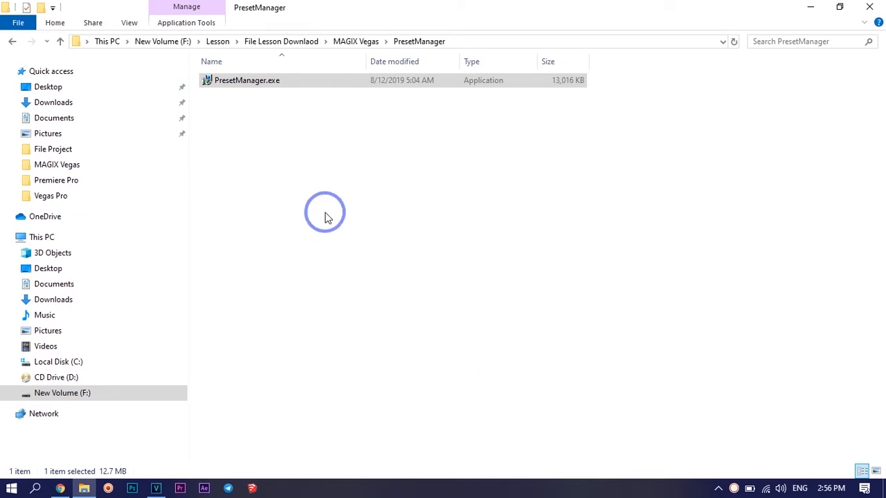
- Extract Preset pack 4 (CC Mega Pack).rar from the MAGIX Vegas folder into its own folder, and open that folder
click(59, 41)
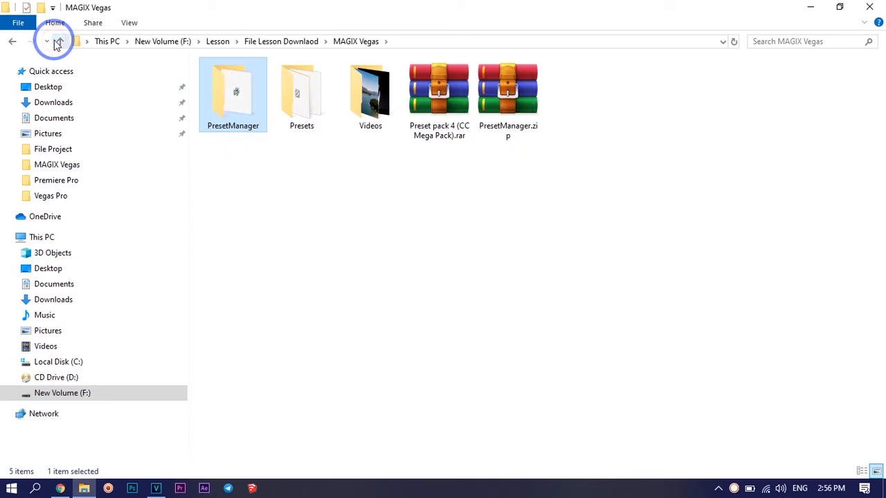
click(446, 114)
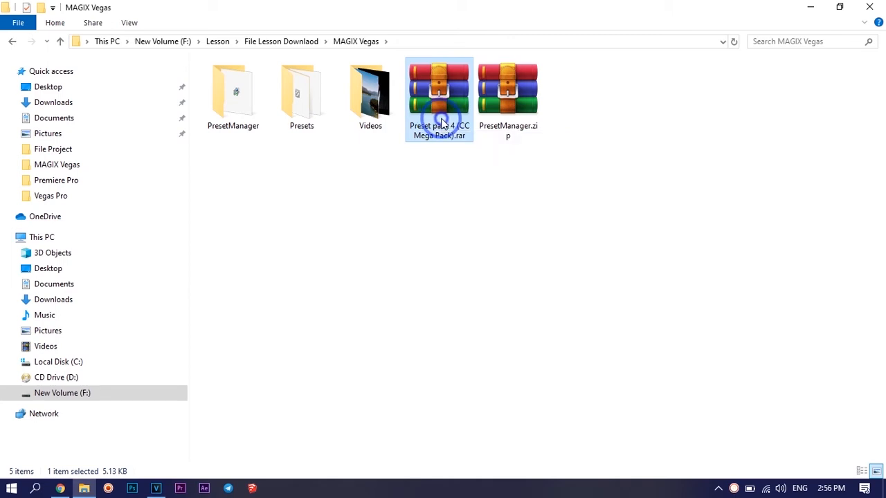
right_click(444, 126)
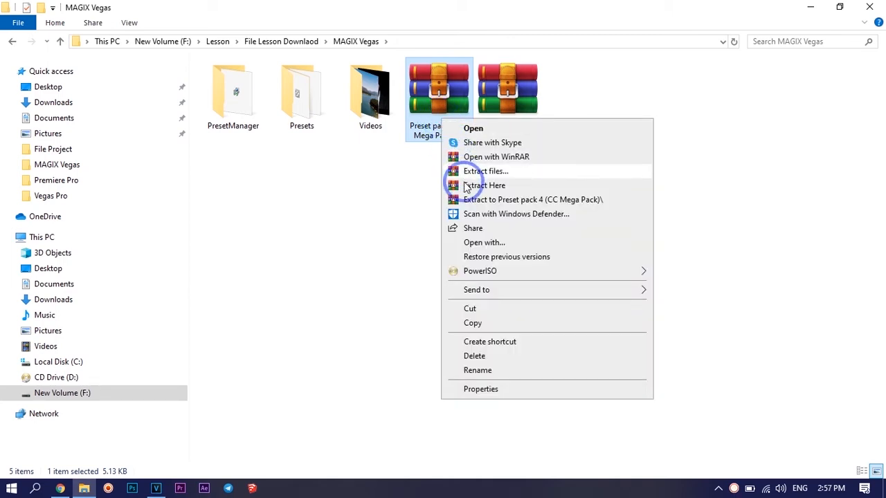
click(488, 201)
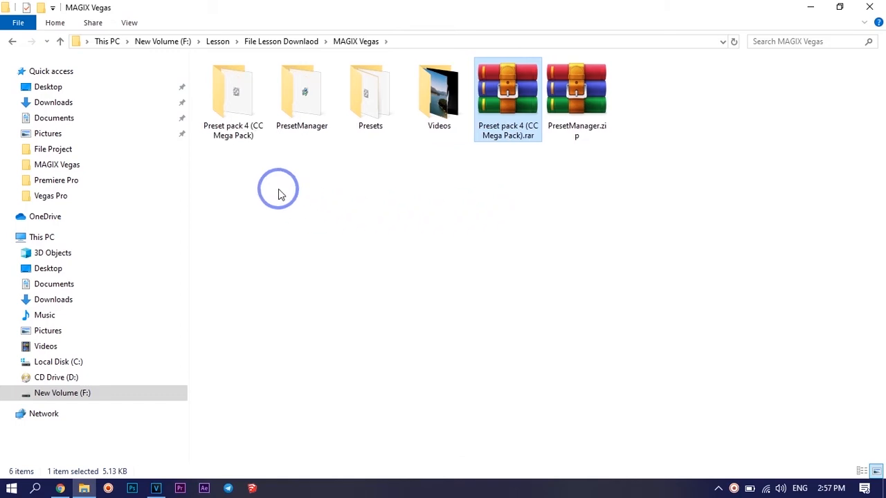
double_click(225, 132)
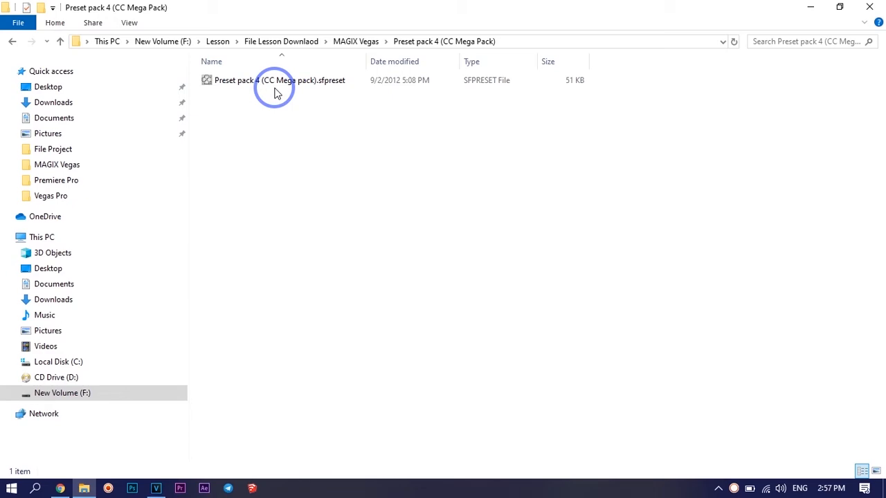
- Minimize File Explorer, close the plug-in chooser, and minimize VEGAS Pro to reach the desktop
click(808, 8)
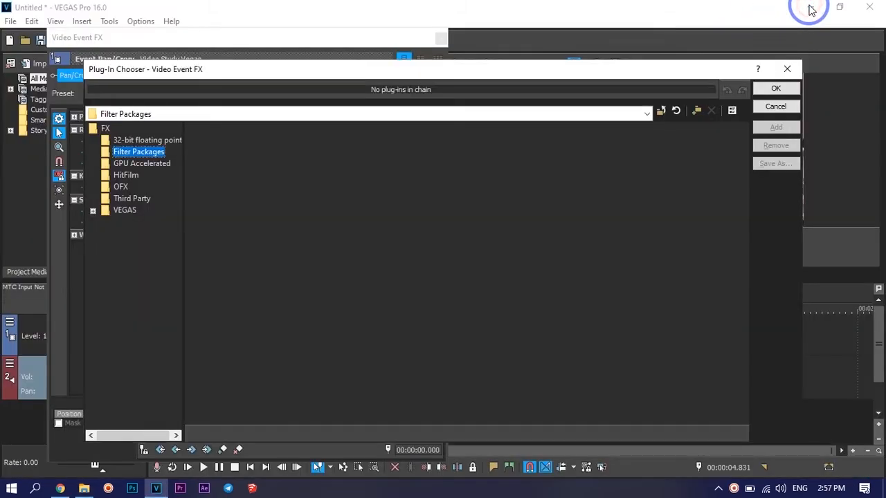
click(787, 68)
click(807, 11)
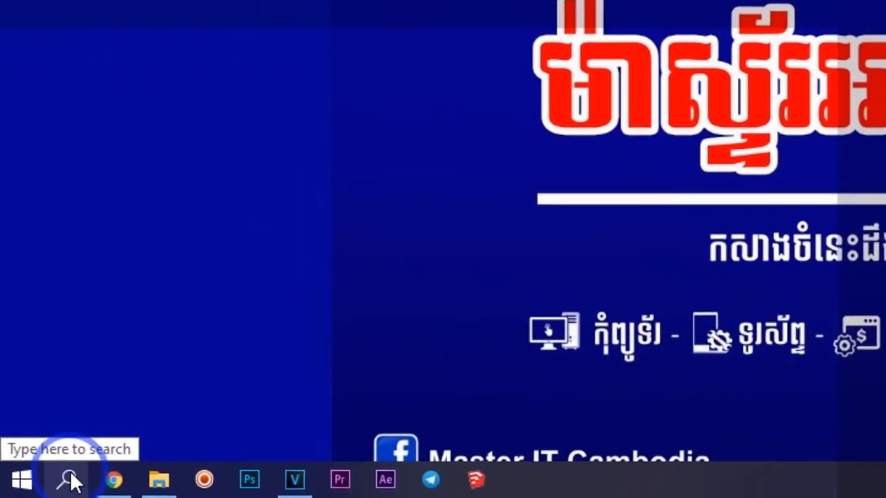
- Search Windows for "preset", launch Preset Manager 2.0, and maximize its window
click(36, 489)
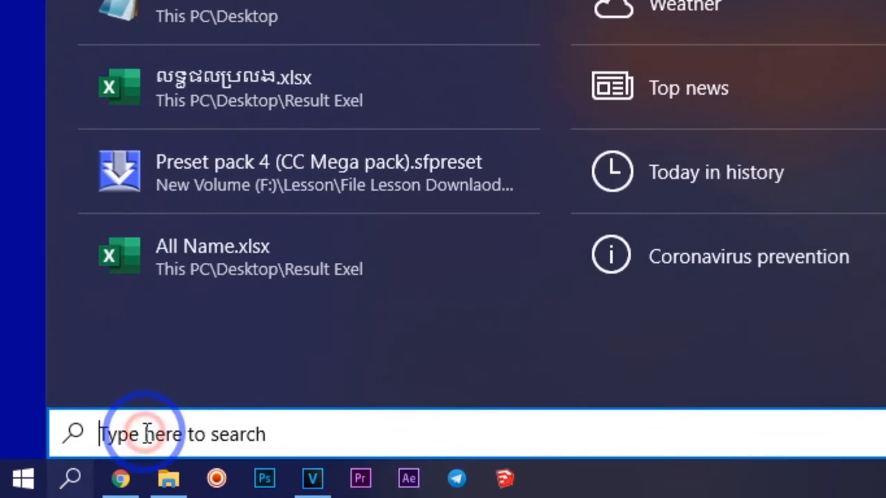
text(preset)
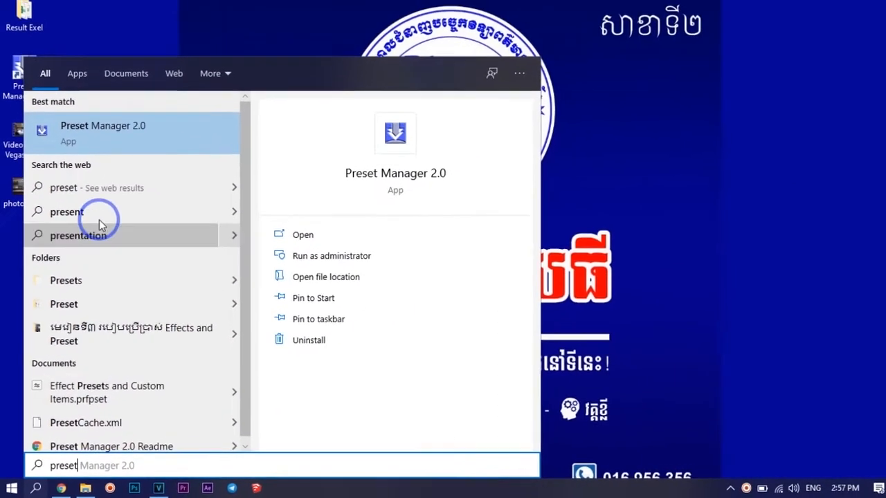
click(159, 131)
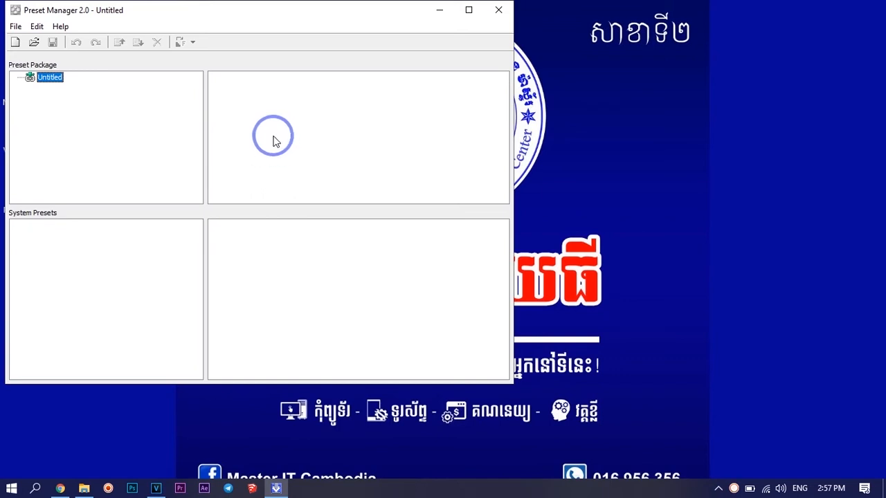
drag(262, 10, 394, 45)
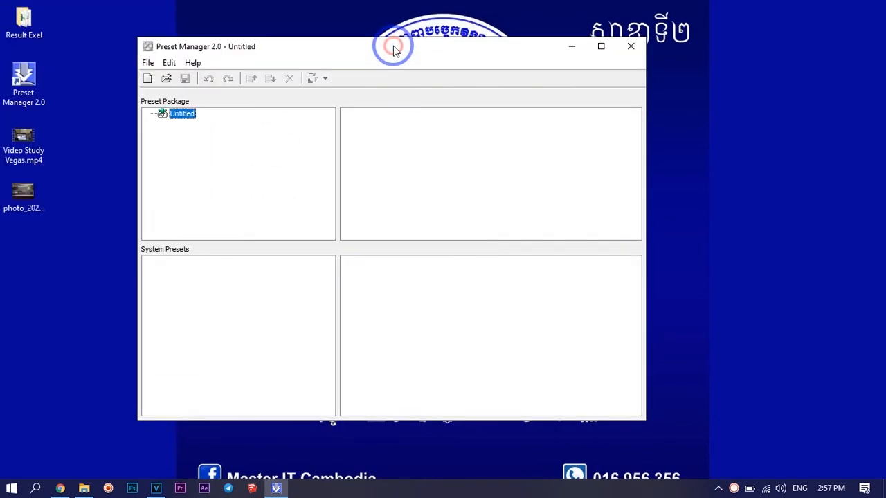
click(597, 45)
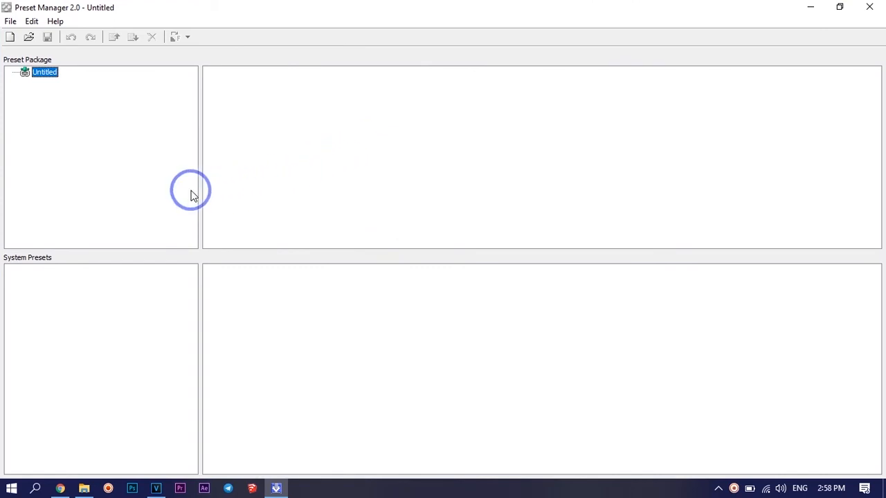
- Start opening a preset package and browse to the File Lesson Downlaod folder inside Lesson on New Volume (F:)
click(11, 22)
click(22, 50)
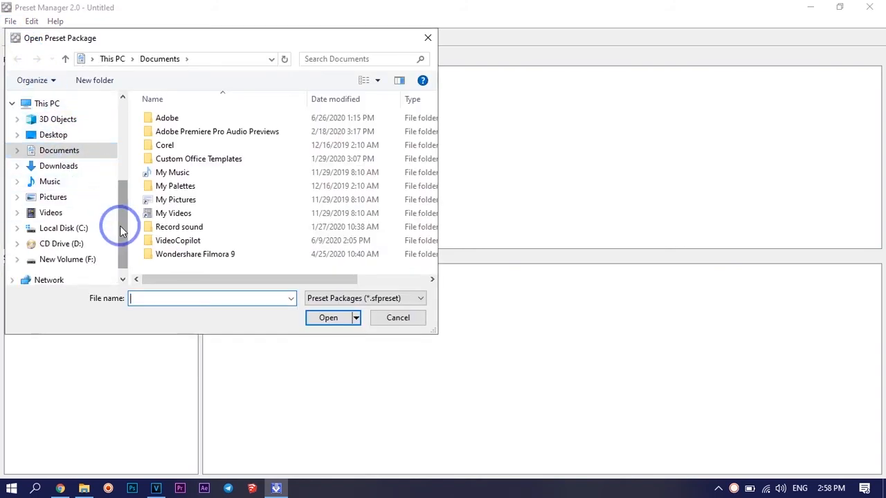
click(122, 264)
click(75, 247)
scroll(156, 231, down, 2)
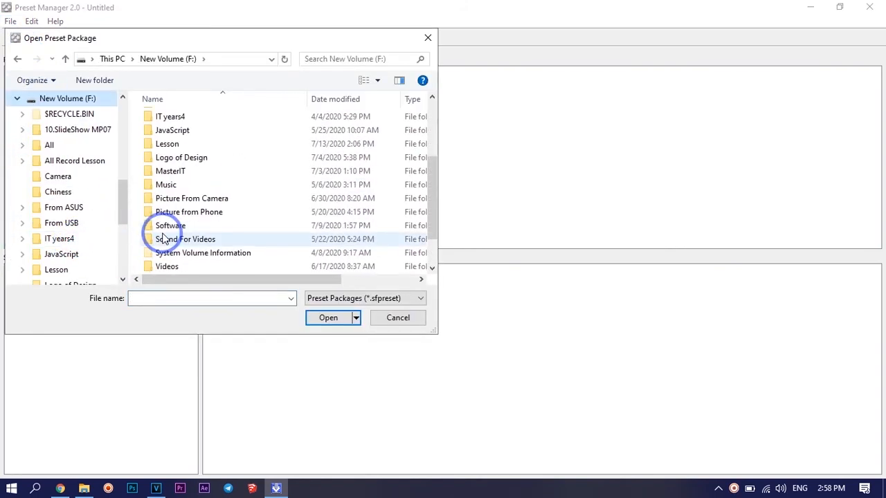
scroll(159, 235, up, 3)
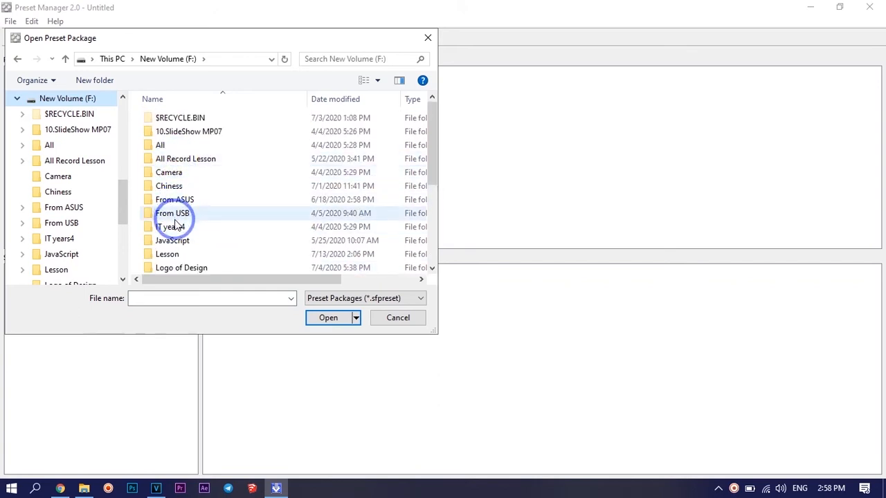
click(174, 255)
click(174, 254)
double_click(185, 187)
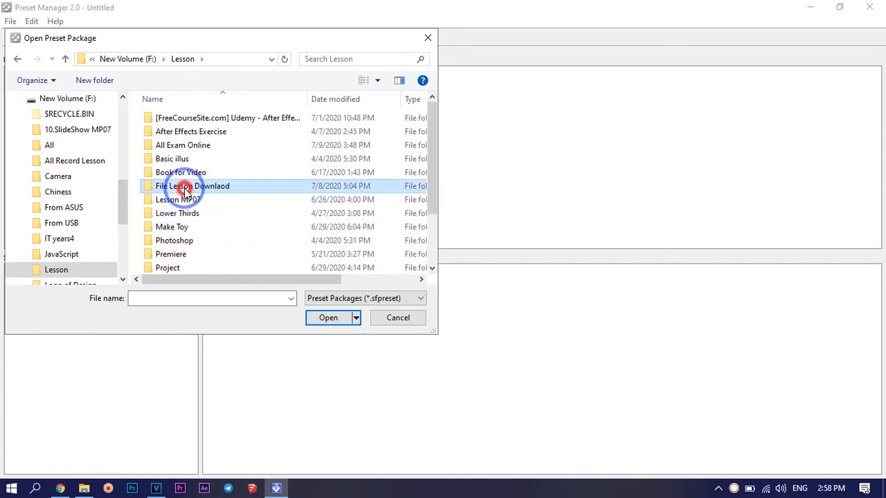
- Open Preset pack 4 (CC Mega pack).sfpreset from the MAGIX Vegas folder's Preset pack 4 (CC Mega Pack) subfolder
scroll(181, 253, down, 1)
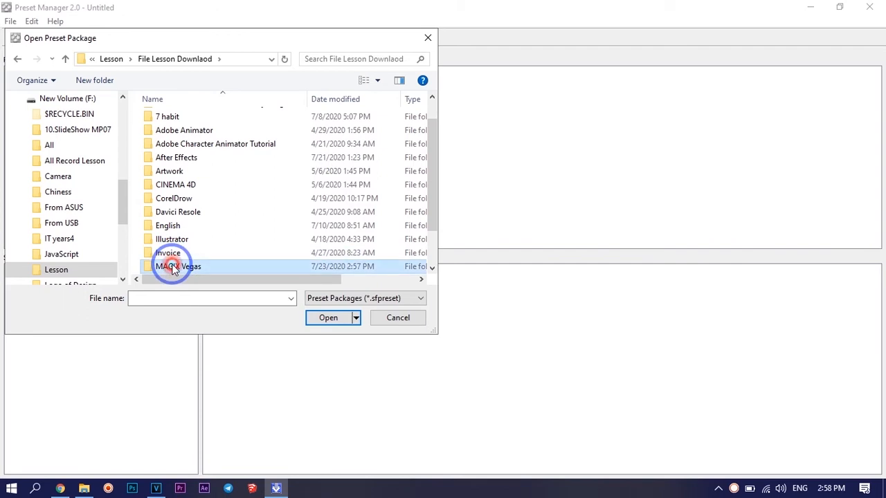
double_click(173, 266)
click(173, 188)
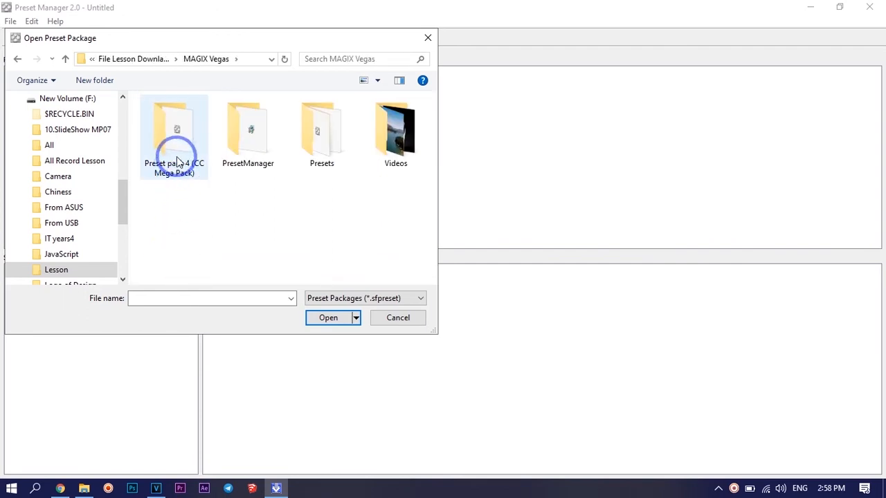
double_click(177, 162)
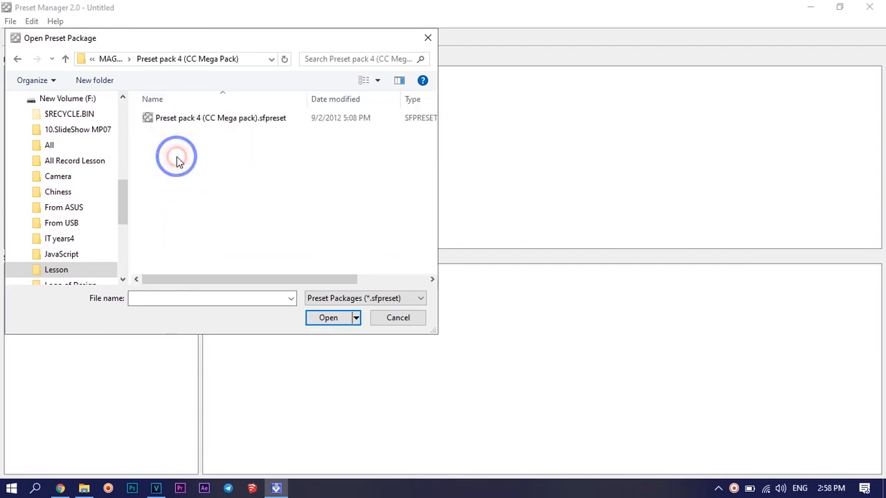
click(190, 123)
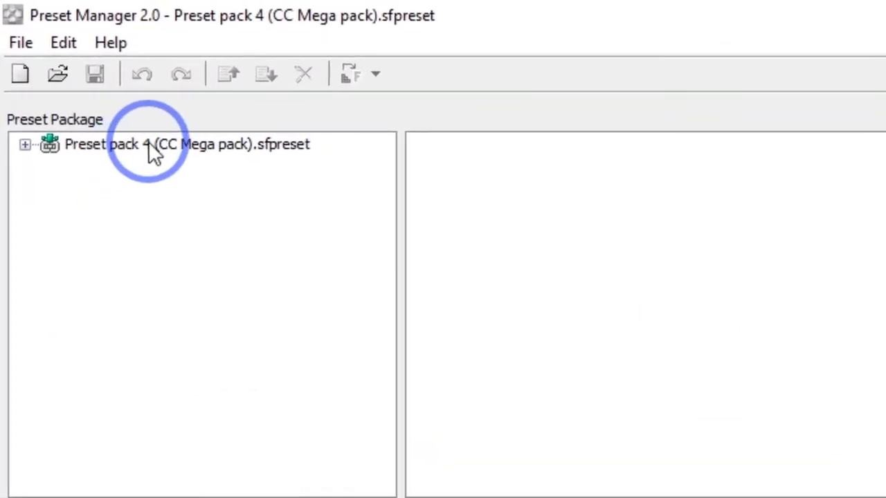
- Copy the package's FX Chains folder to the system presets and close Preset Manager
click(153, 146)
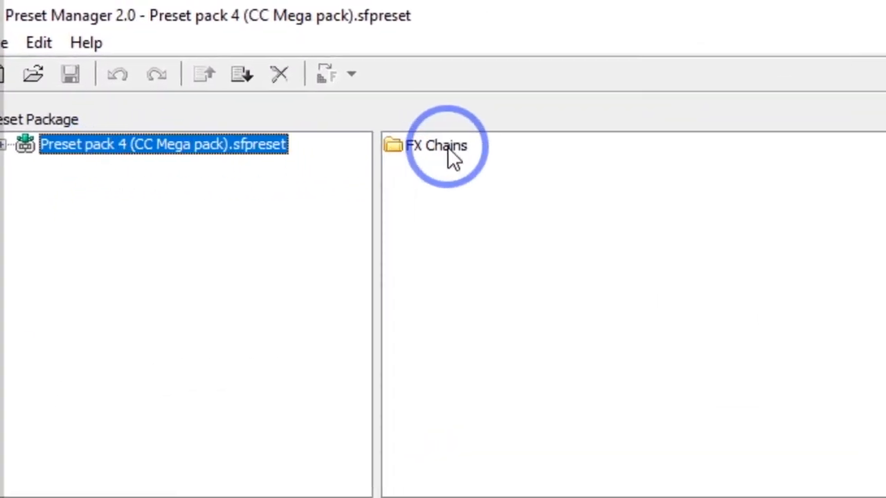
click(448, 148)
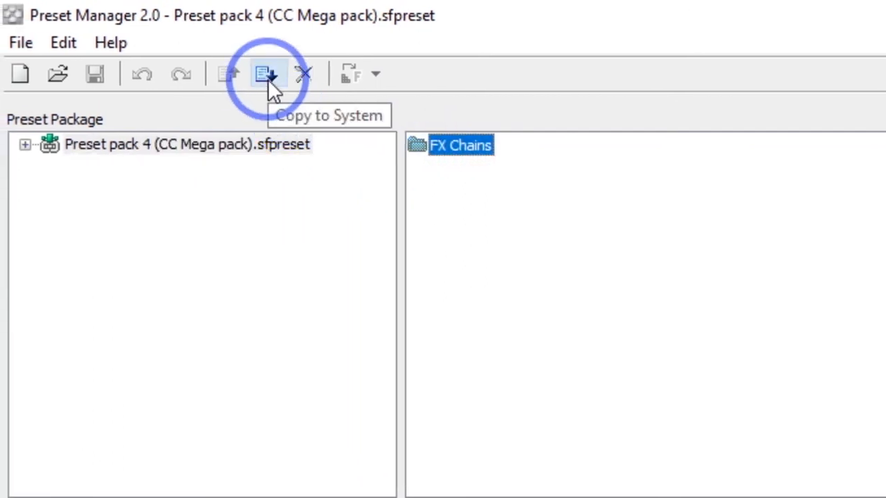
click(269, 83)
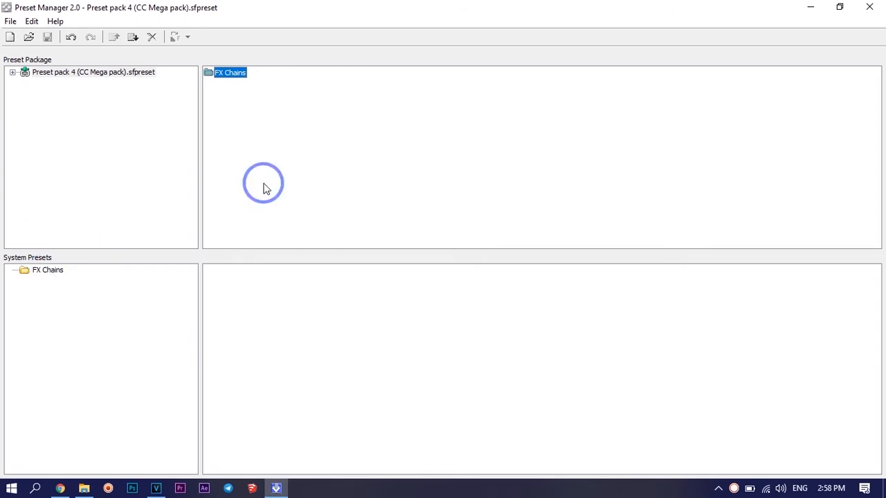
click(869, 7)
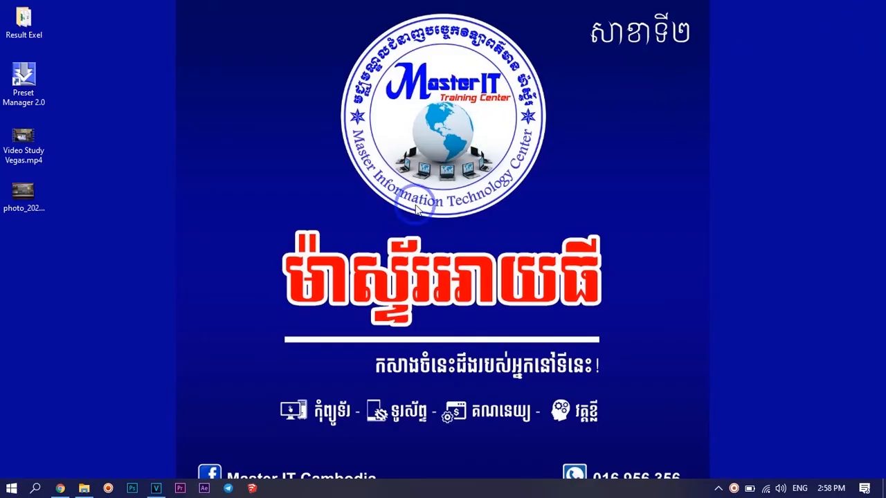
- Switch to VEGAS Pro, close it without saving the untitled project, and launch it again
click(156, 488)
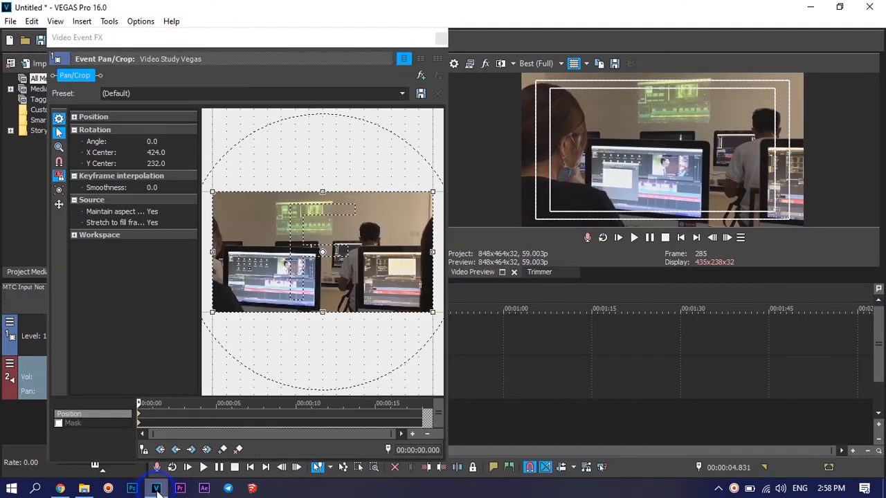
click(440, 39)
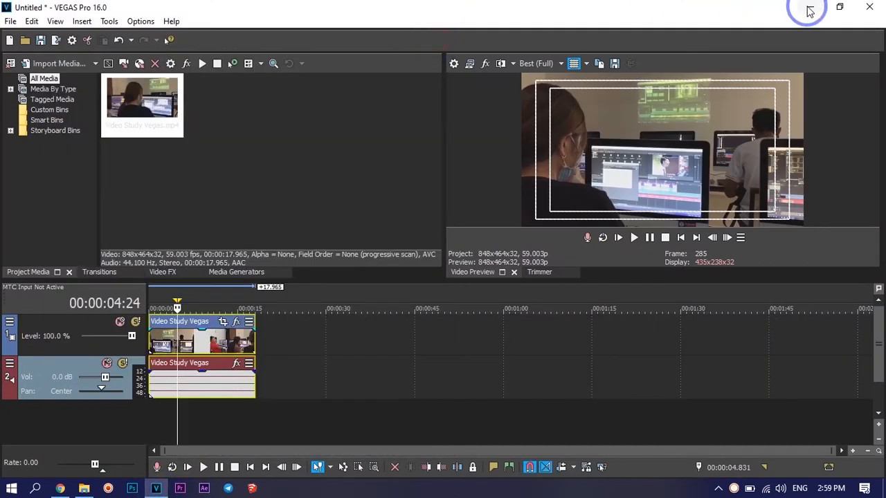
click(869, 7)
click(454, 208)
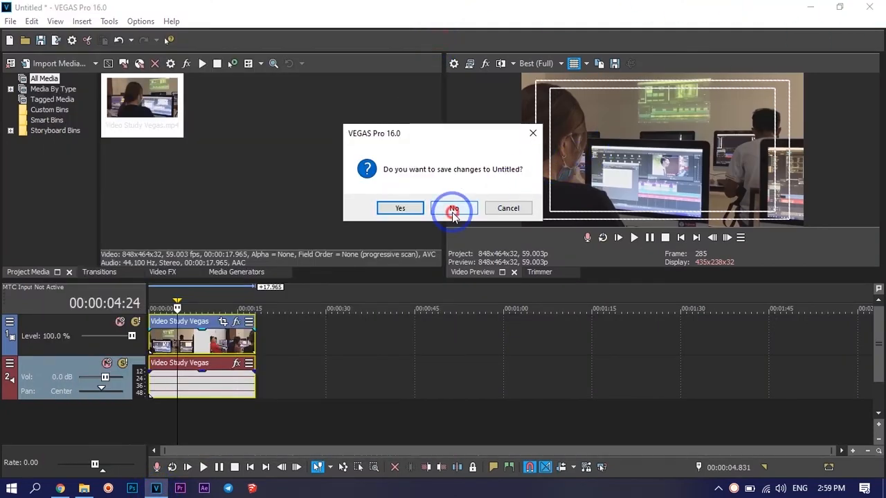
click(156, 489)
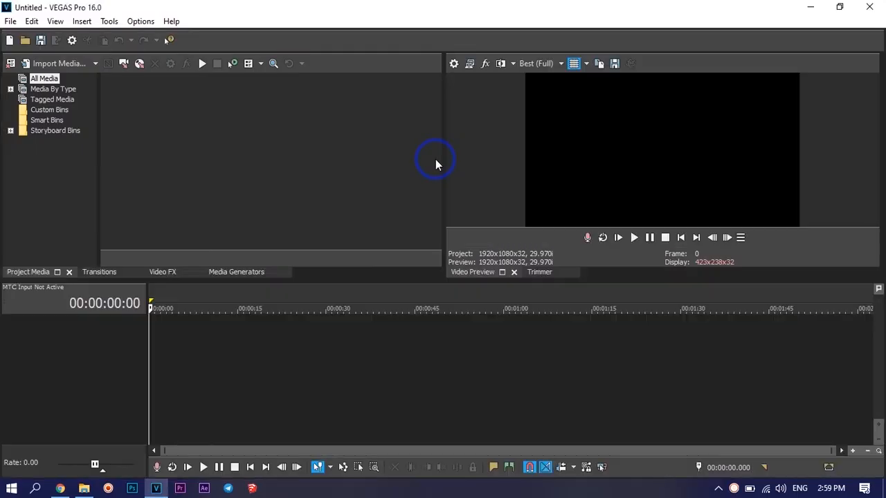
- Import Video Study Vegas.mp4 and place it at the start of the timeline, matching the project video settings to the media
click(59, 63)
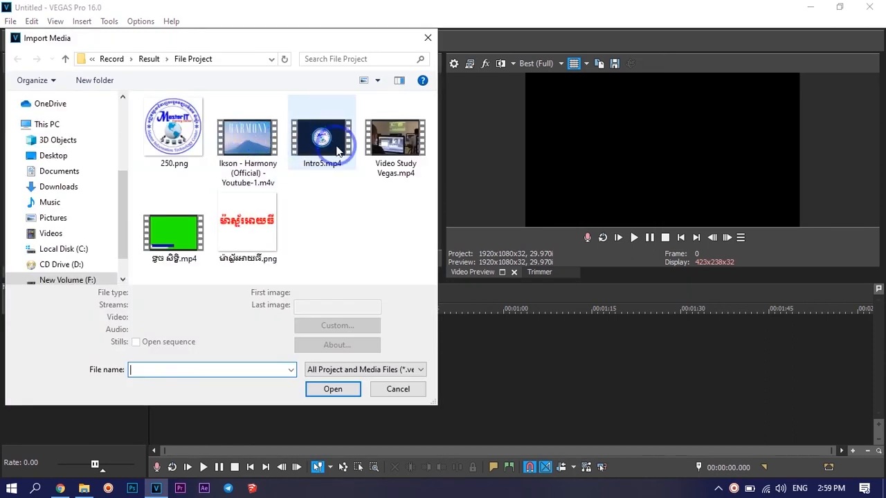
click(392, 137)
click(339, 407)
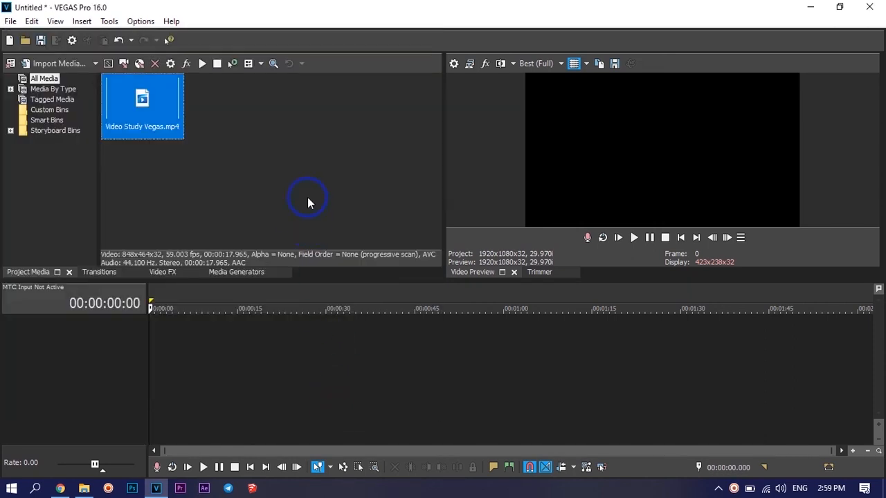
drag(148, 115, 163, 367)
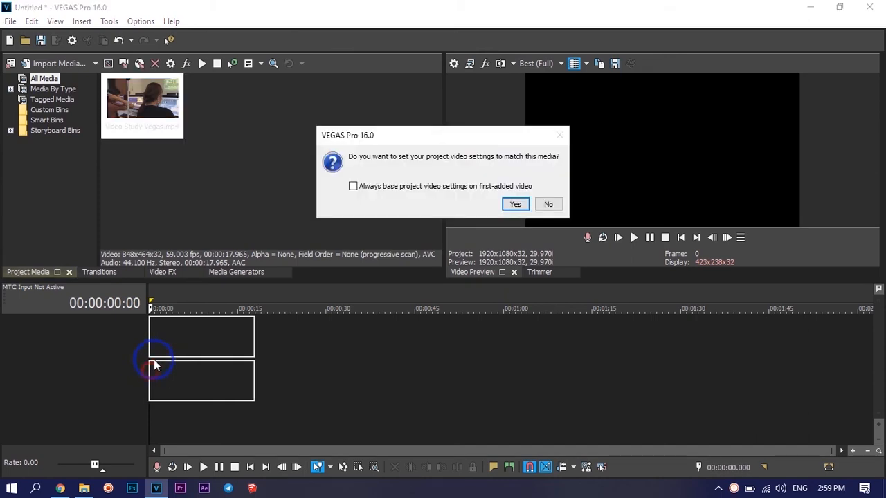
click(514, 202)
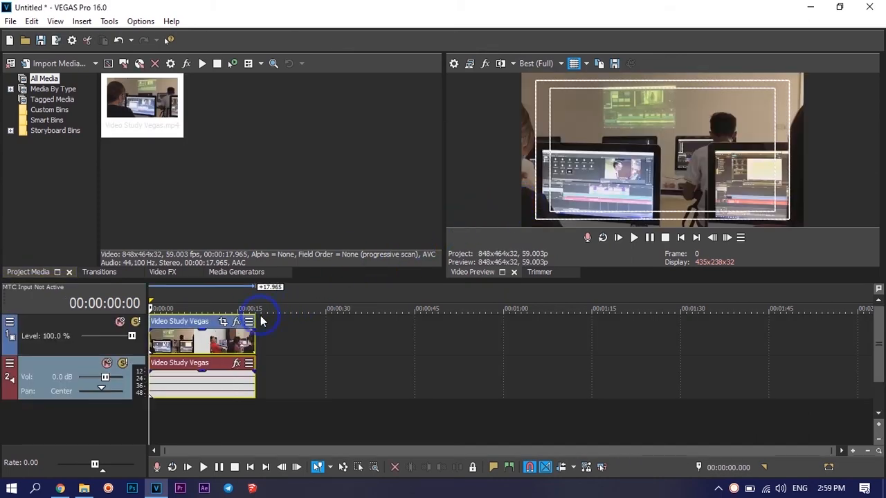
- Examine the installed presets in Filter Packages for the video event's effects with the playhead at 00:00:09:16, and close the effect windows
click(206, 304)
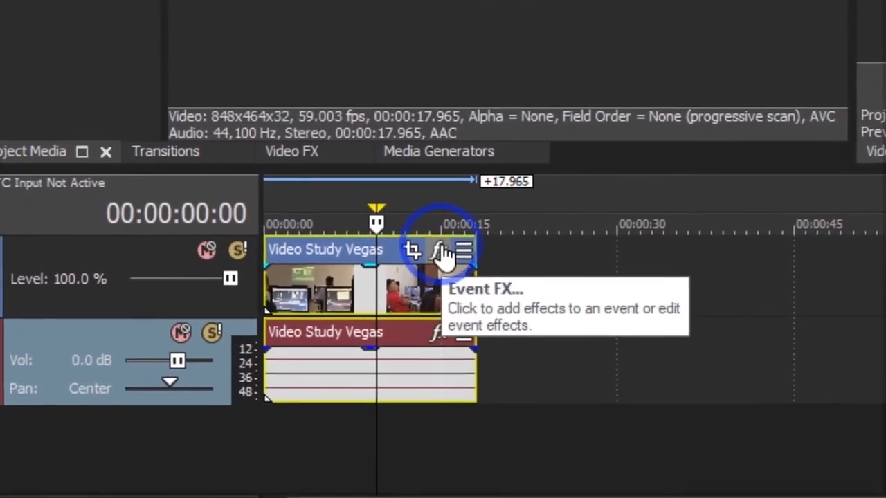
click(444, 253)
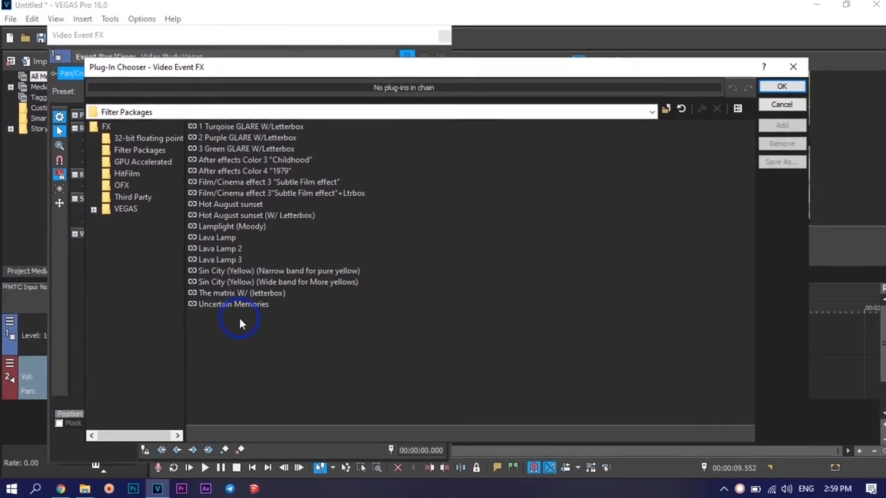
click(106, 129)
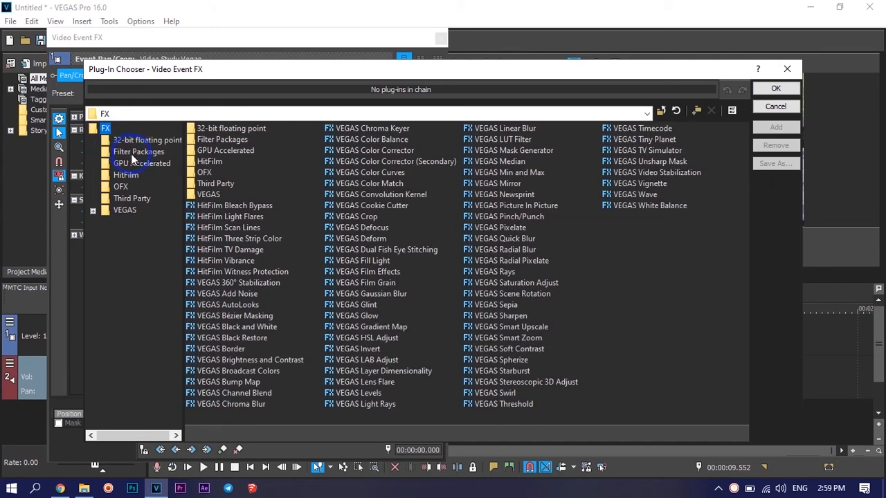
click(132, 151)
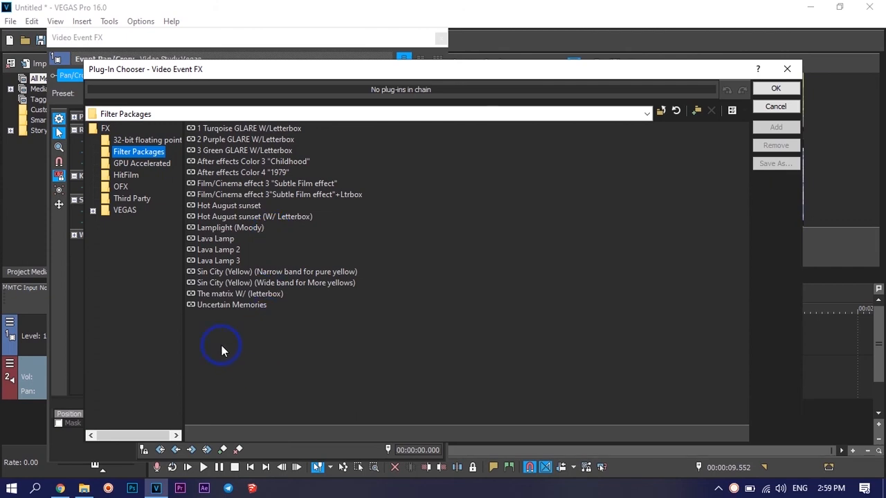
drag(200, 340, 339, 131)
click(393, 301)
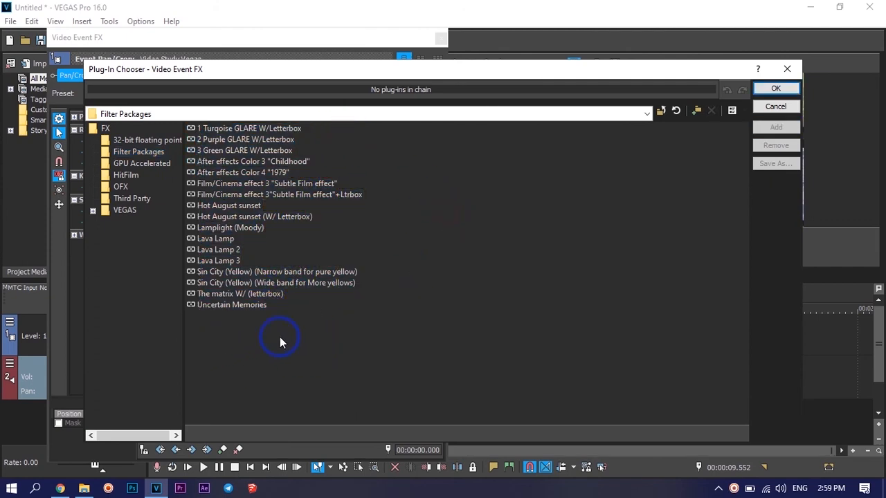
click(783, 72)
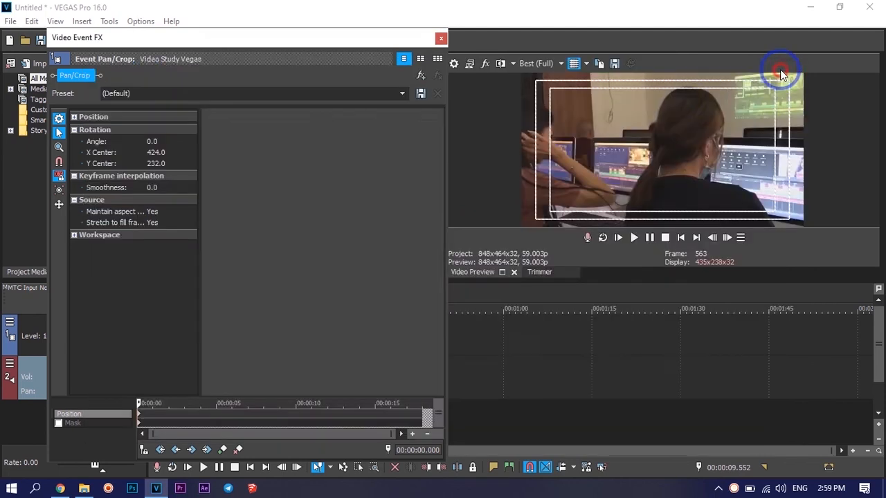
click(441, 38)
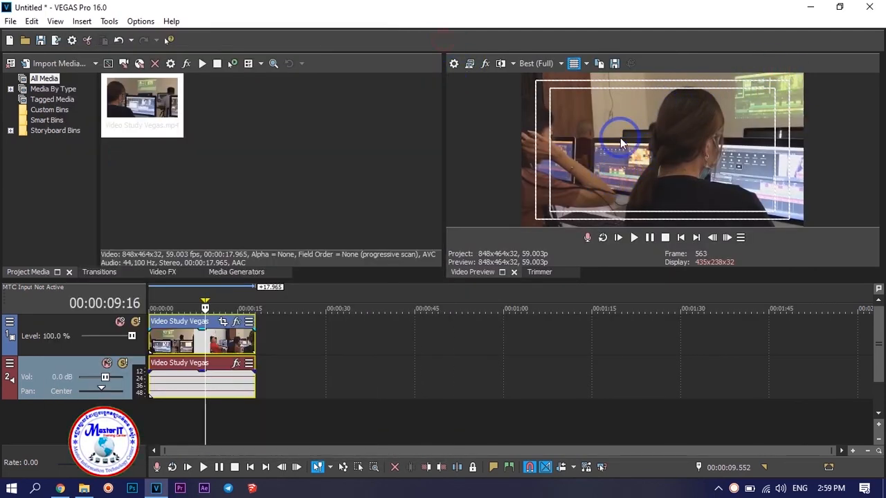
- Apply the After effects Color 3 "Childhood" filter package to the Video Study Vegas video event and close the effects window
click(236, 322)
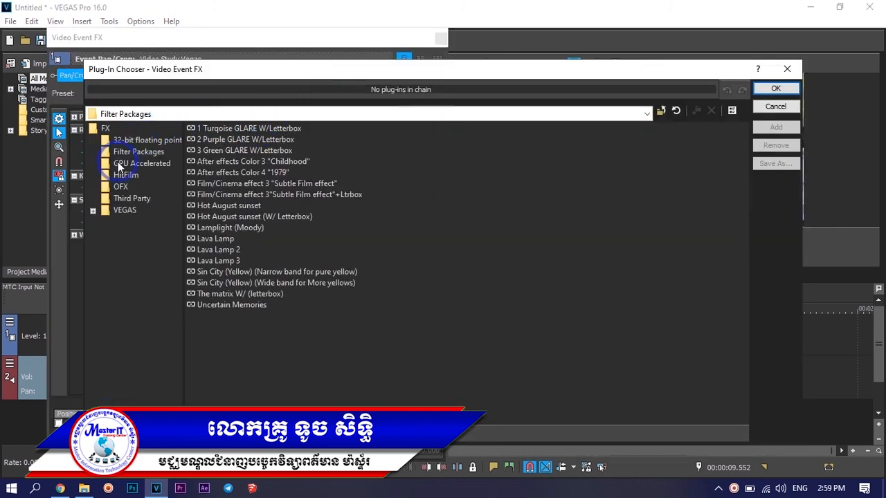
click(133, 152)
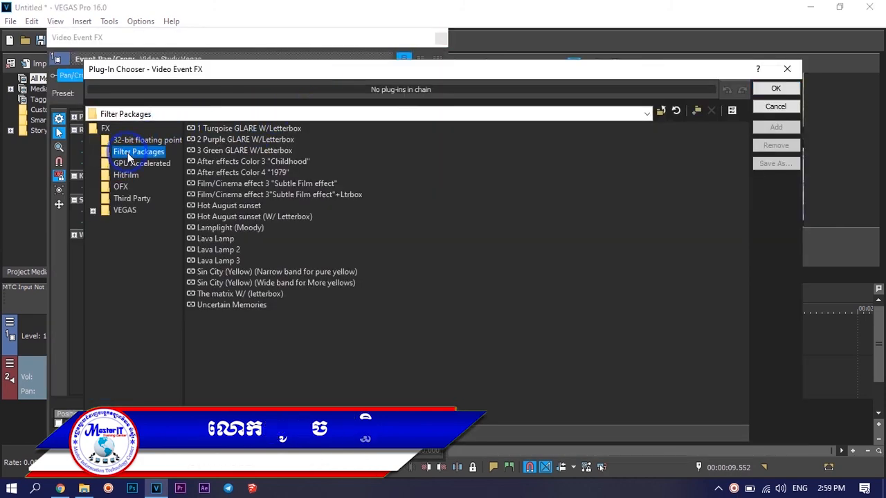
click(305, 161)
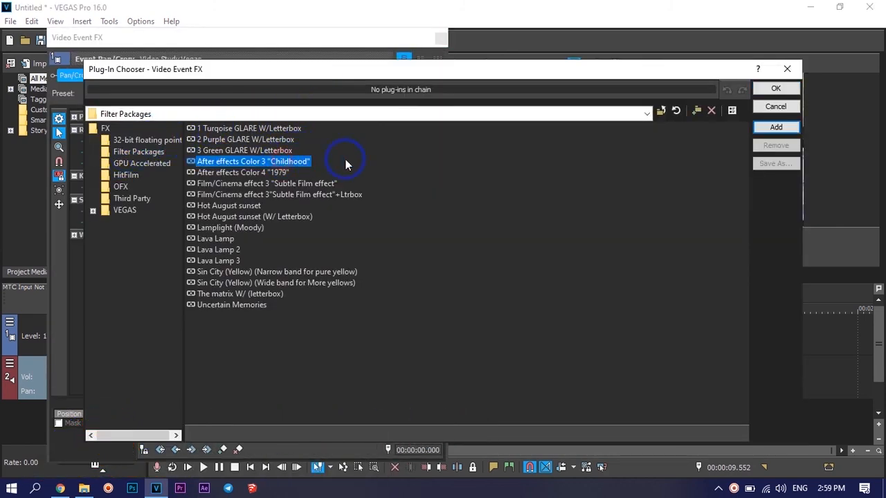
click(776, 128)
click(776, 89)
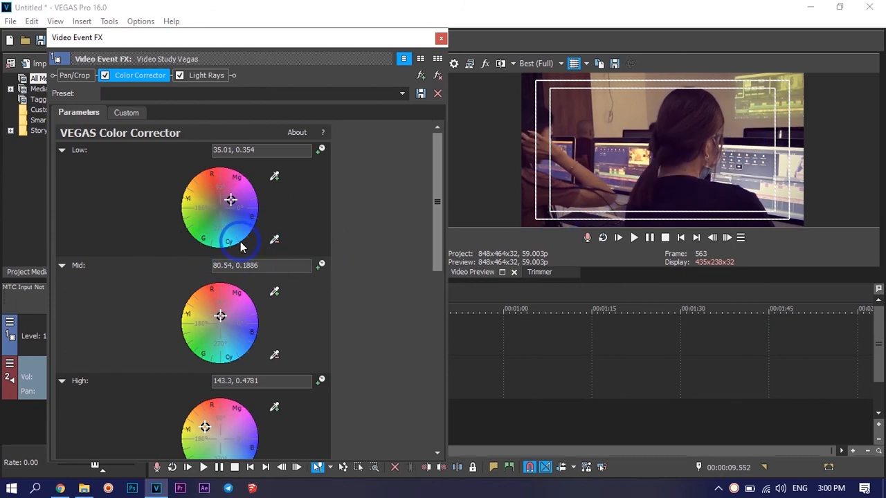
click(440, 37)
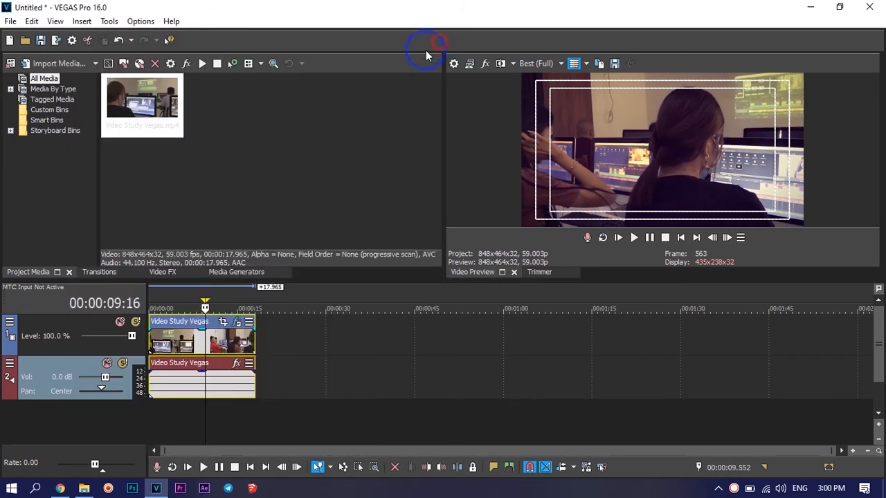